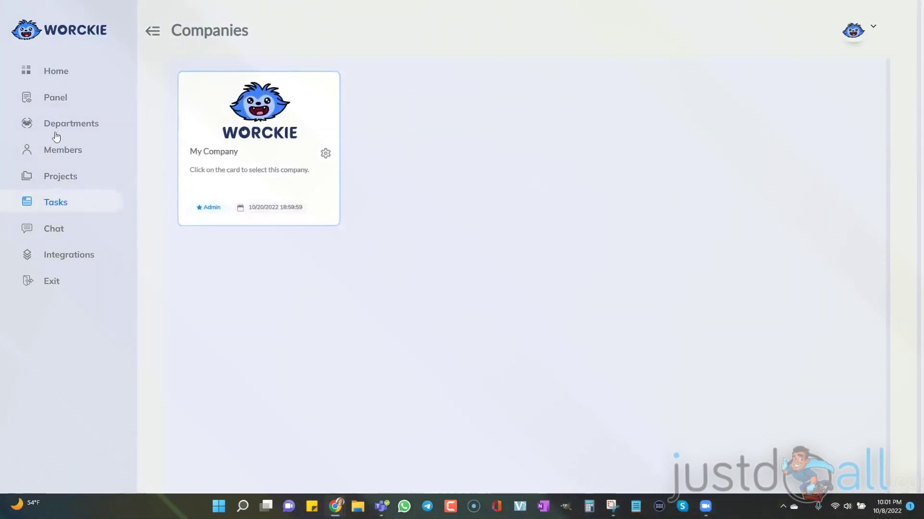
- Open the Projects page to show the JVZoo Mastery 2.0 project
click(52, 181)
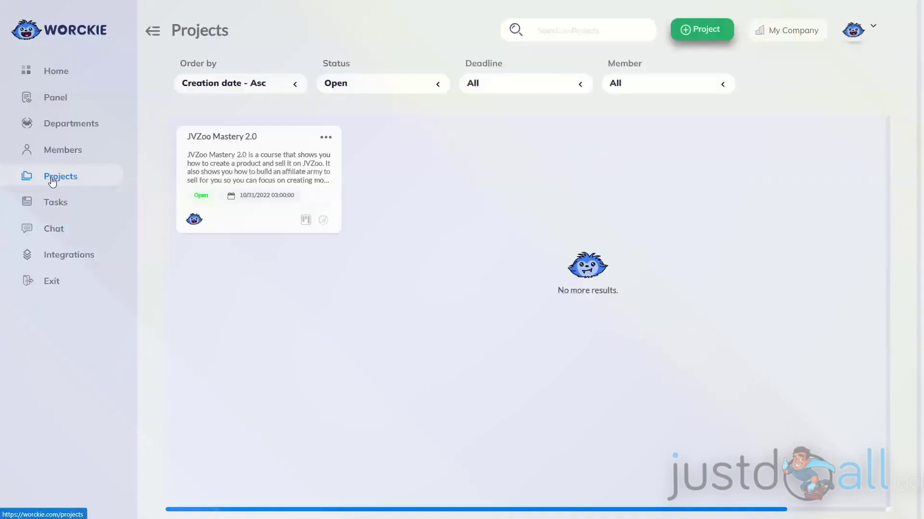
- Open the JVZoo Mastery 2.0 Kanban board and rename TO DO and the other columns to Planning, READY, IN PROGRESS, COMPLETED
click(305, 221)
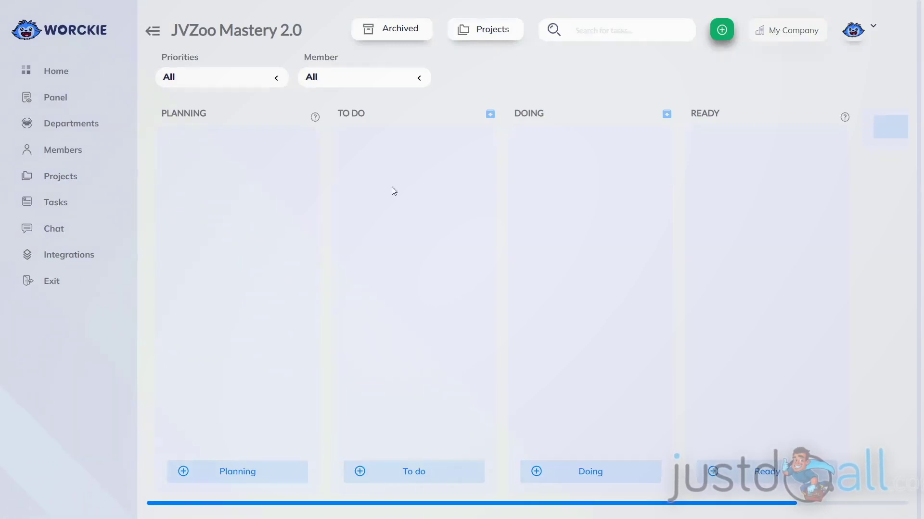
click(353, 116)
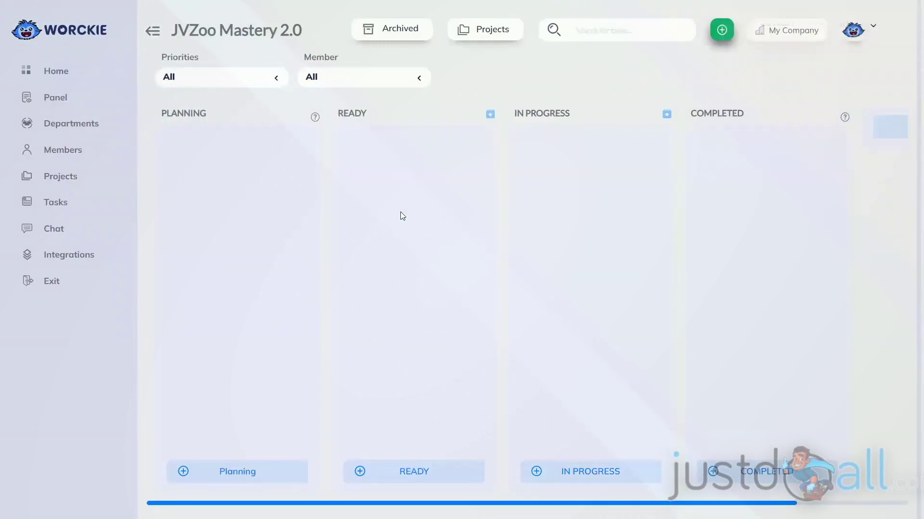
- Add an ON HOLD column right of COMPLETED and begin a new Planning task
click(890, 126)
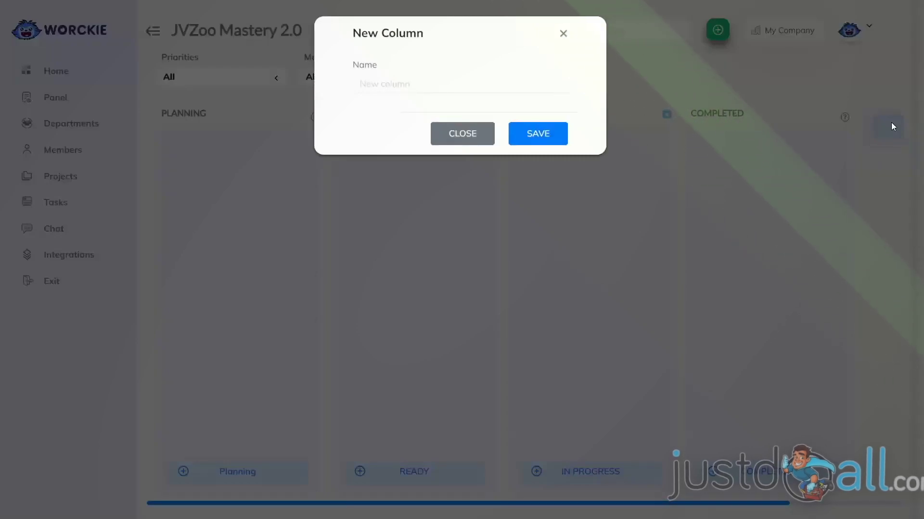
click(360, 84)
text(ON HOLD)
key(Return)
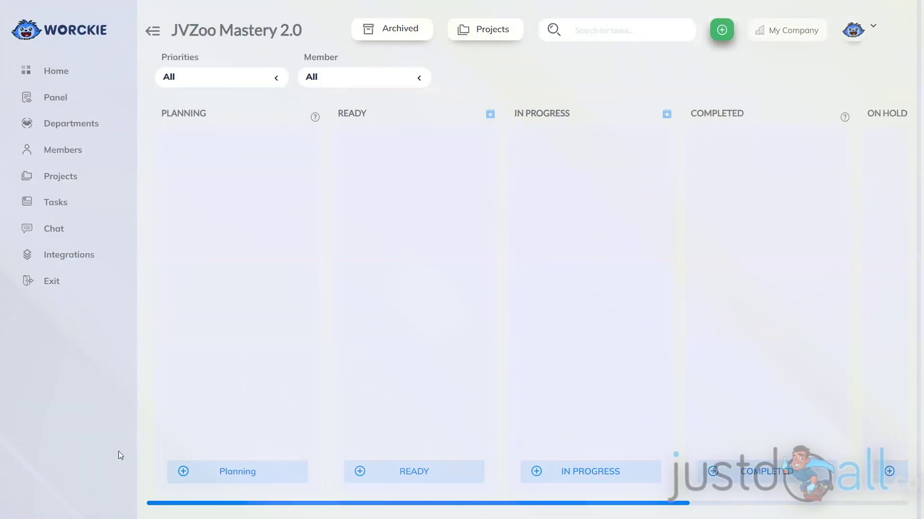
click(183, 473)
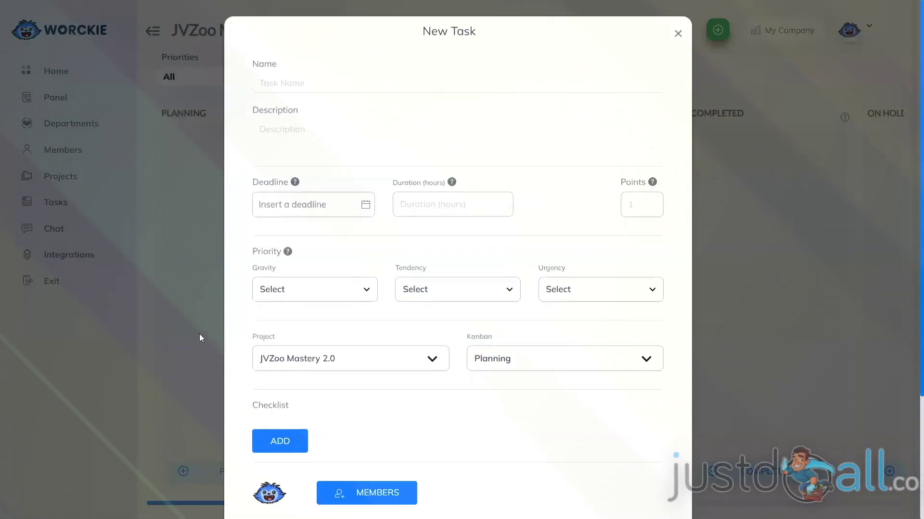
- Name the task 'Write a 7 email sequence' with a course-promotion description
click(278, 77)
text(Write a 7 email sequence)
click(284, 126)
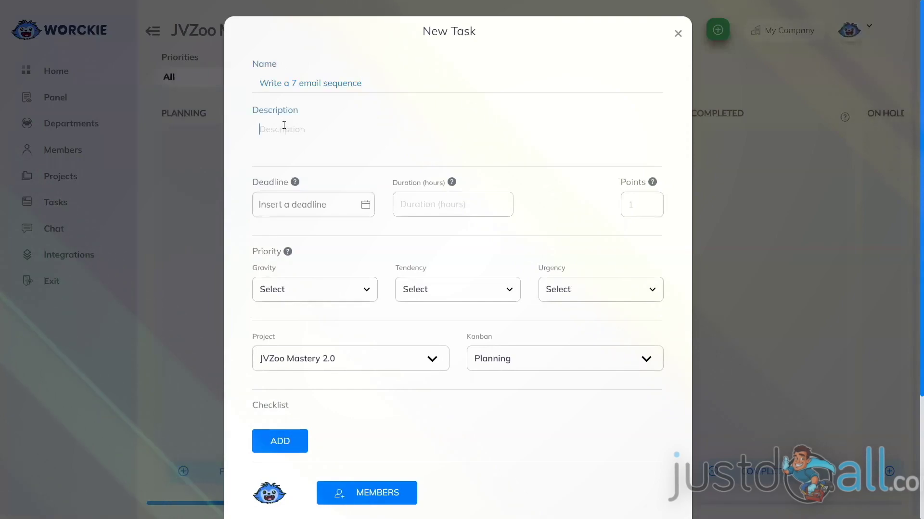
text(Write a 7 email sequence for the course to promote the course.)
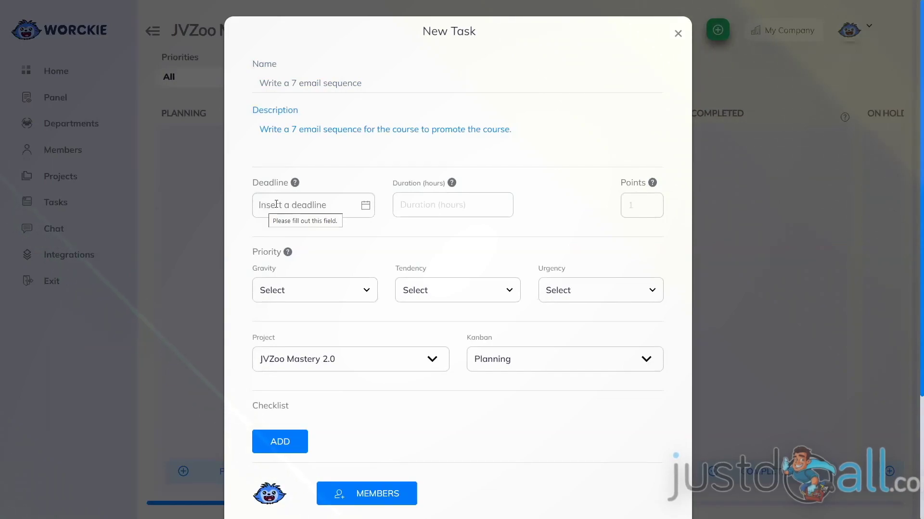
click(276, 203)
text(2022-10-18 08:00:00)
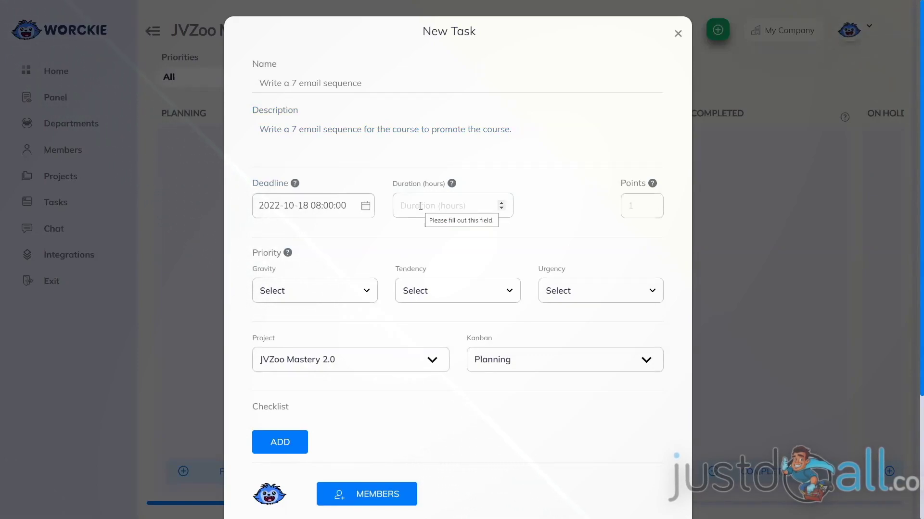
click(420, 206)
text(2)
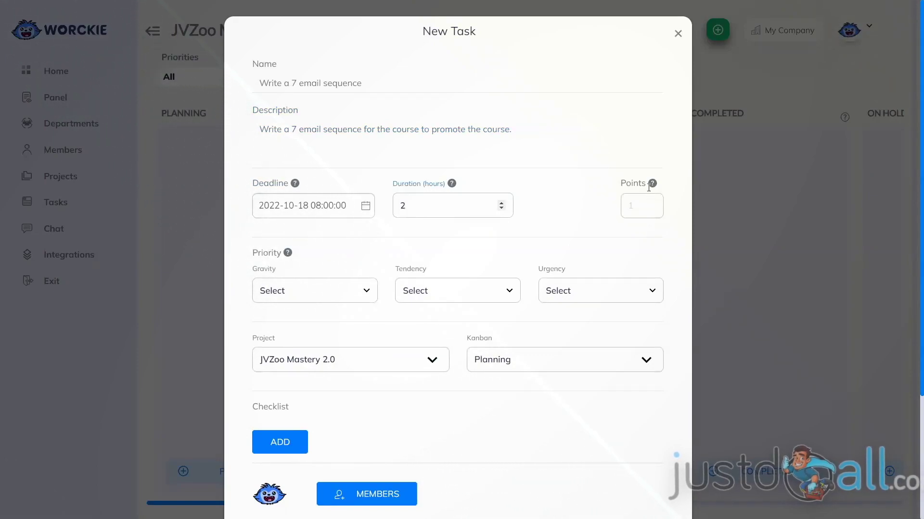
mouse_move(651, 187)
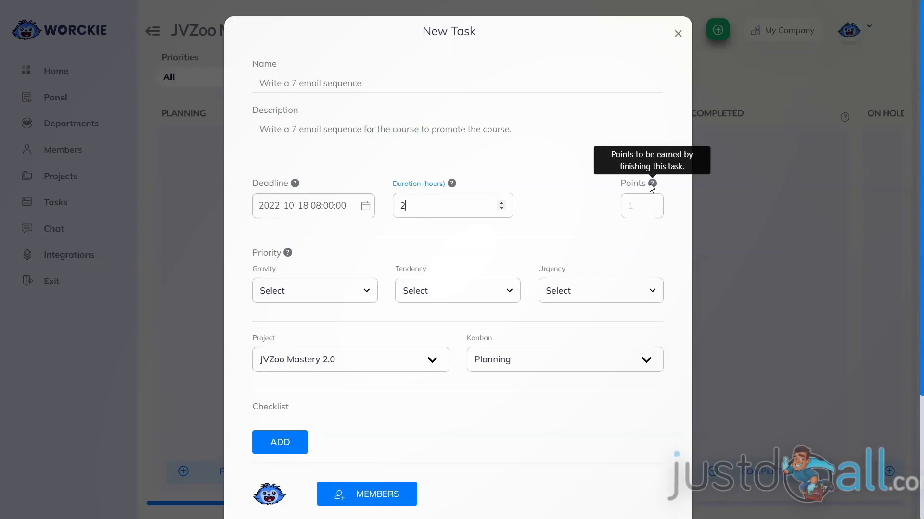
click(636, 206)
- Give the task 1 point, with Gravity '1. Without gravity', Tendency '1. It won't change', Urgency '1. Can Wait'
text(1)
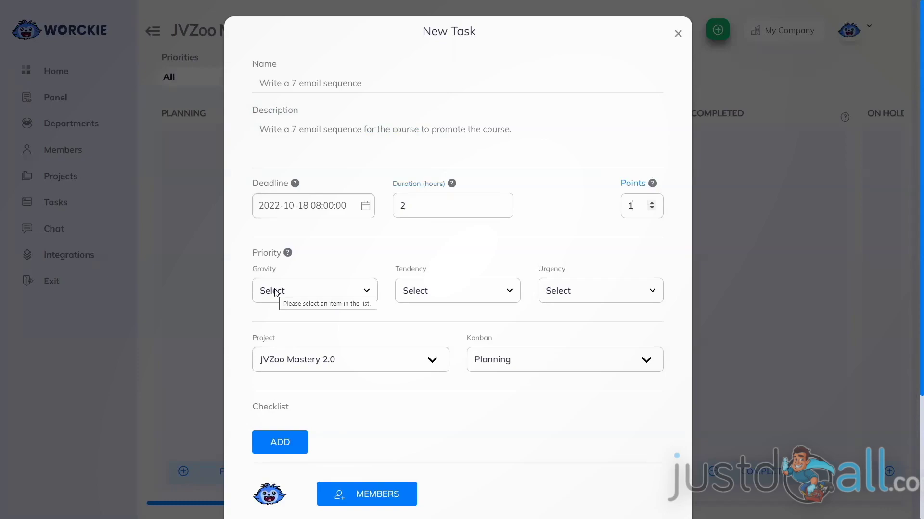
click(277, 292)
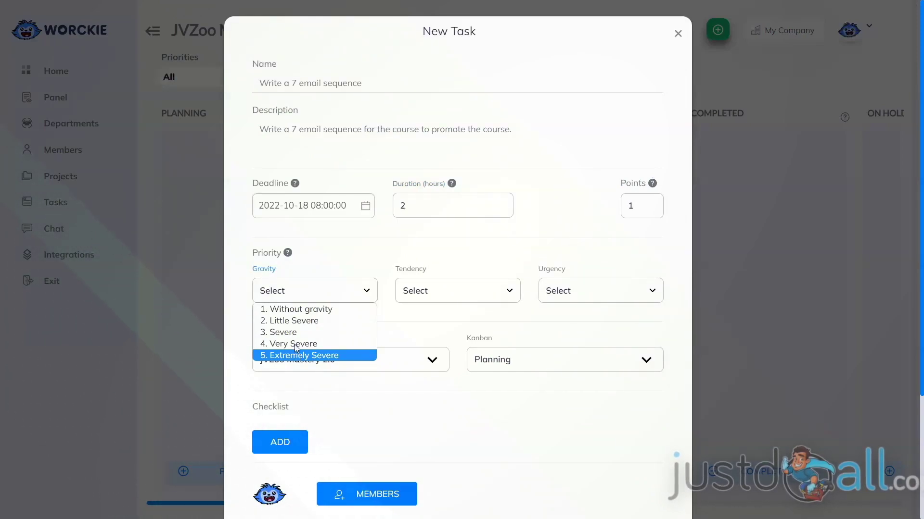
click(293, 310)
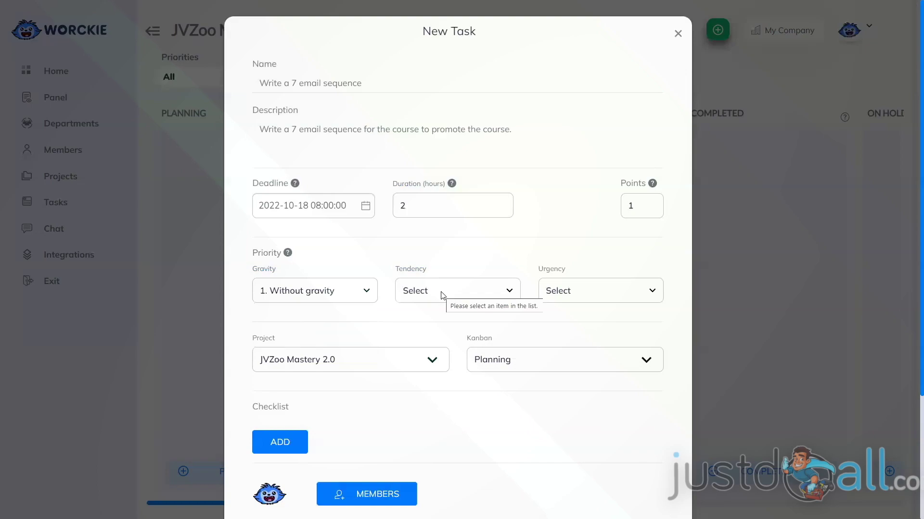
click(442, 295)
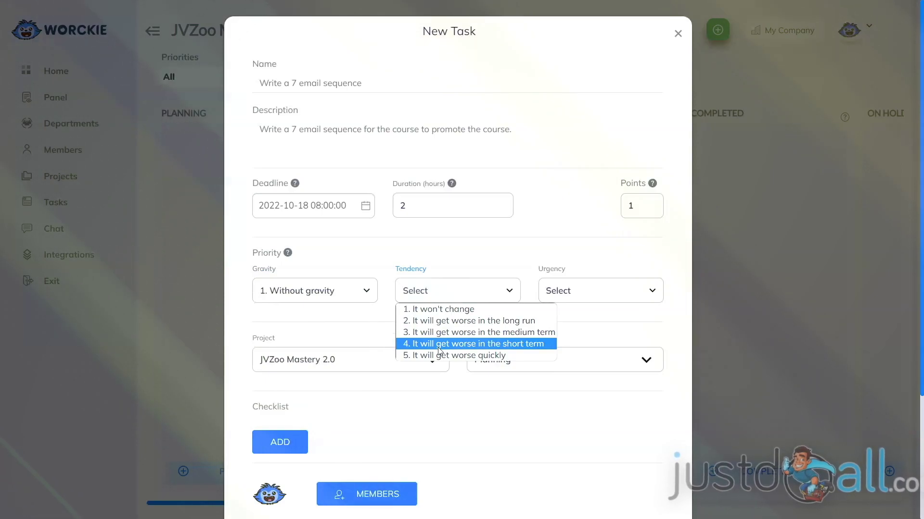
click(438, 310)
click(582, 294)
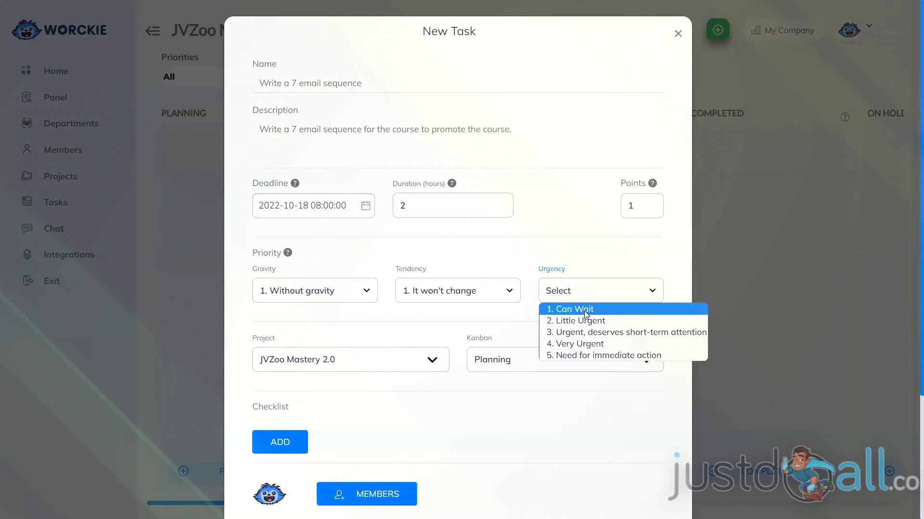
click(584, 309)
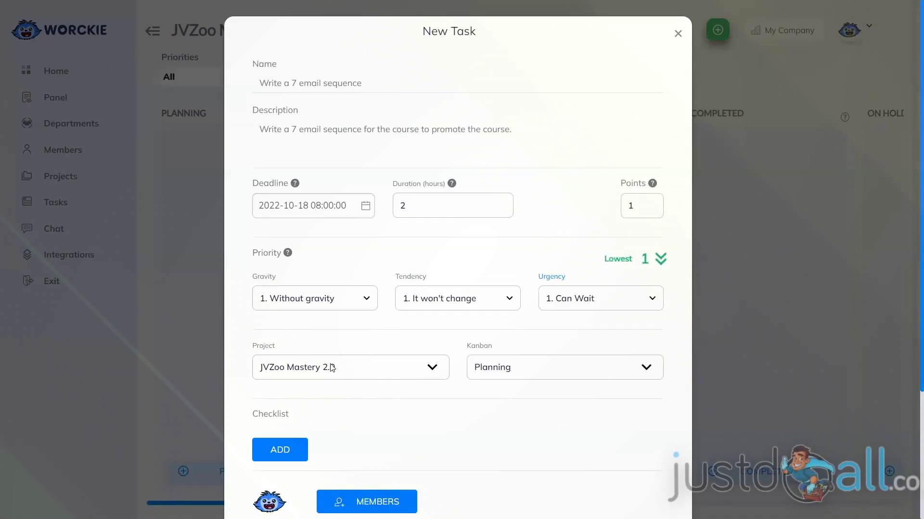
click(343, 370)
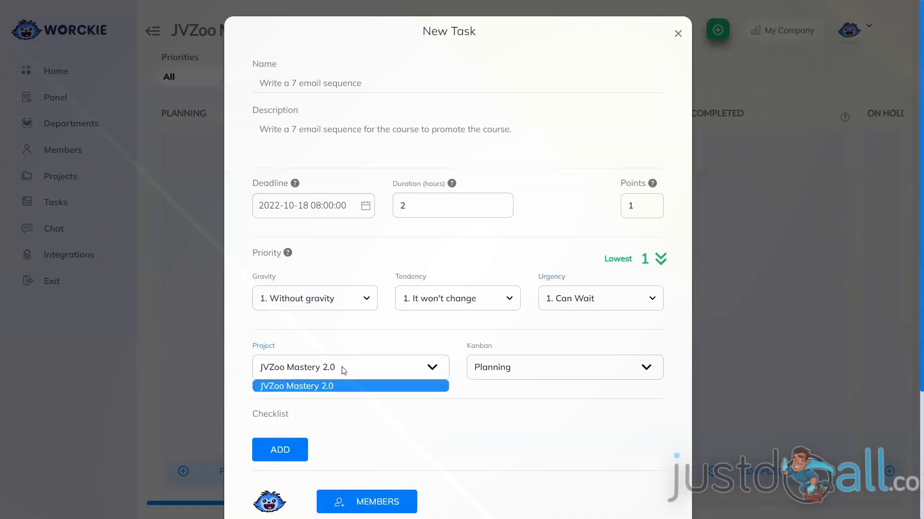
click(343, 370)
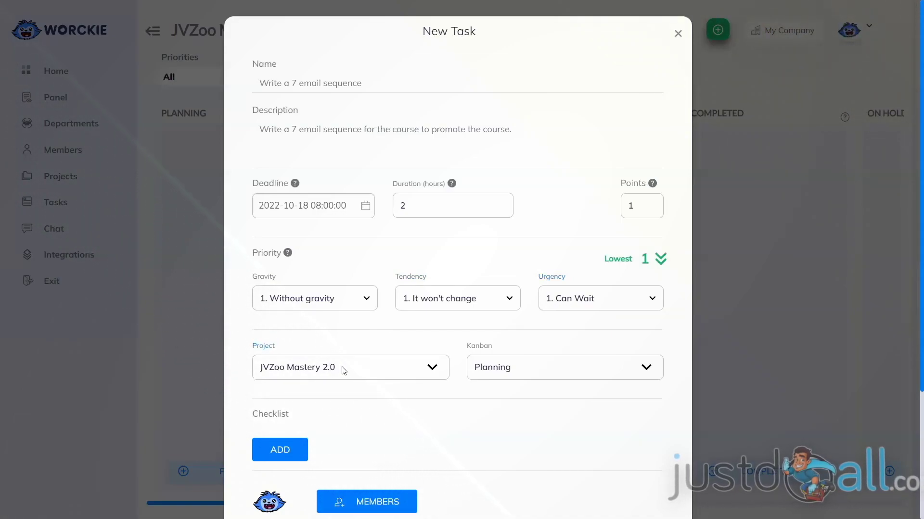
click(513, 368)
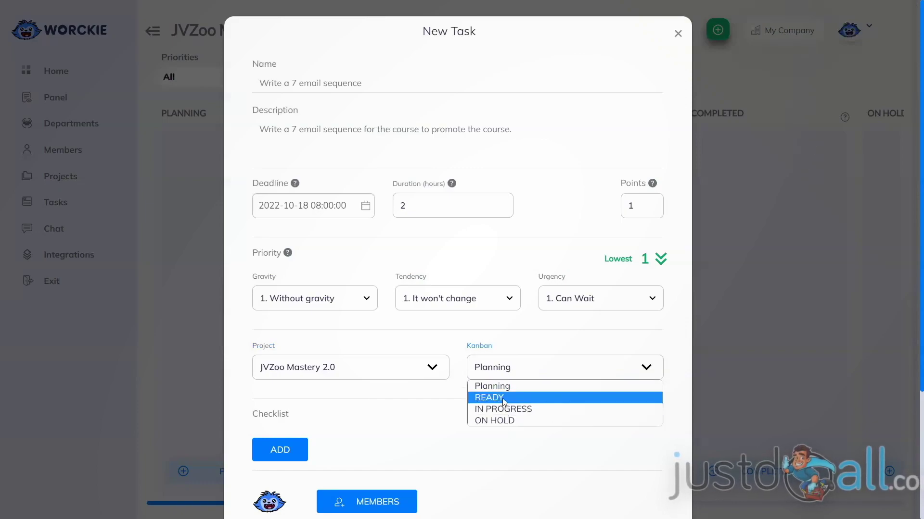
click(501, 386)
scroll(433, 375, down, 3)
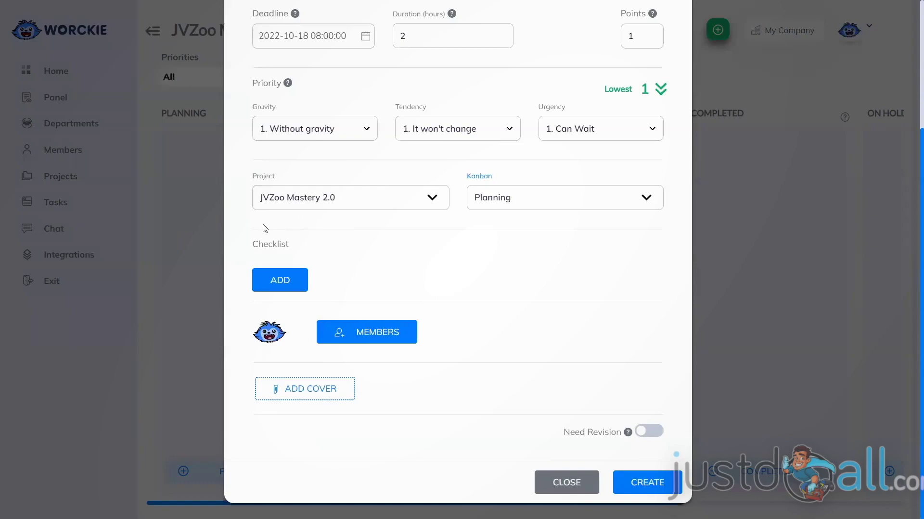
- Add checklist items Email #1 welcome, Email #2 course outline with coupon, Email #3 affiliate-army benefits
click(279, 284)
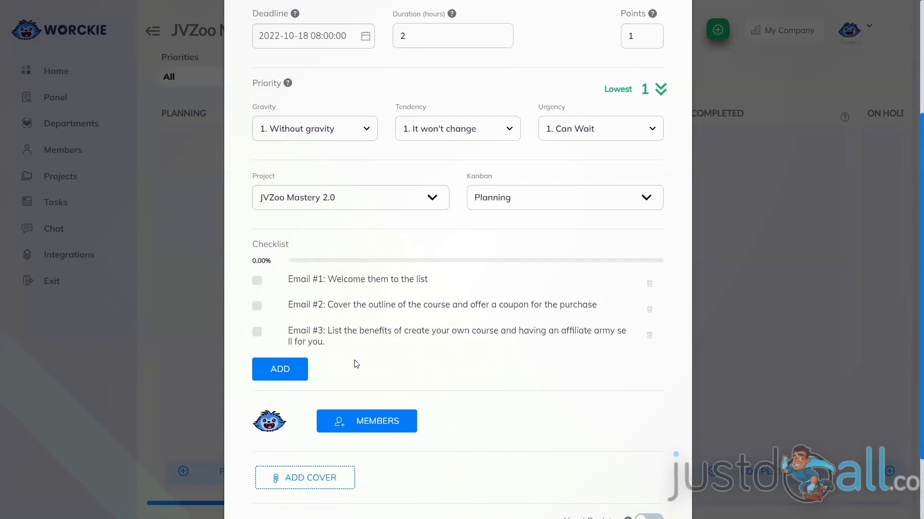
scroll(356, 364, down, 2)
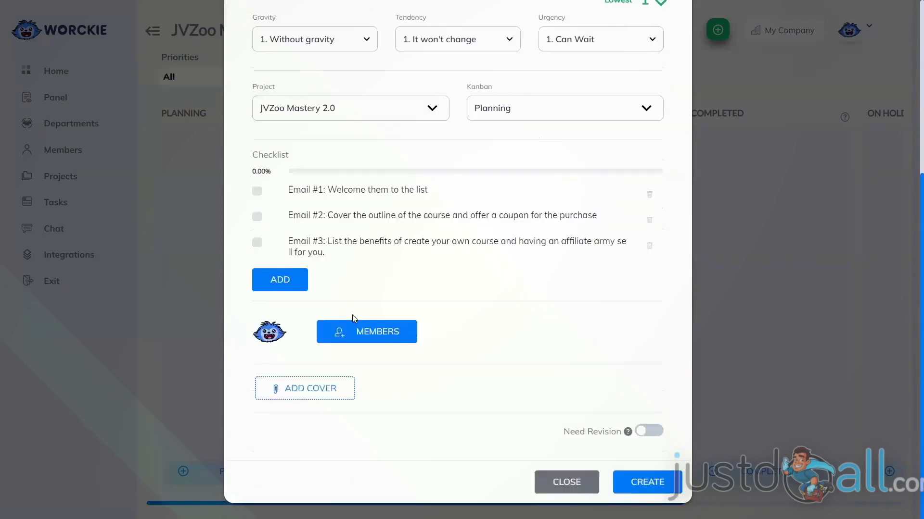
- Leave members unassigned and choose a cover image for the task
click(370, 336)
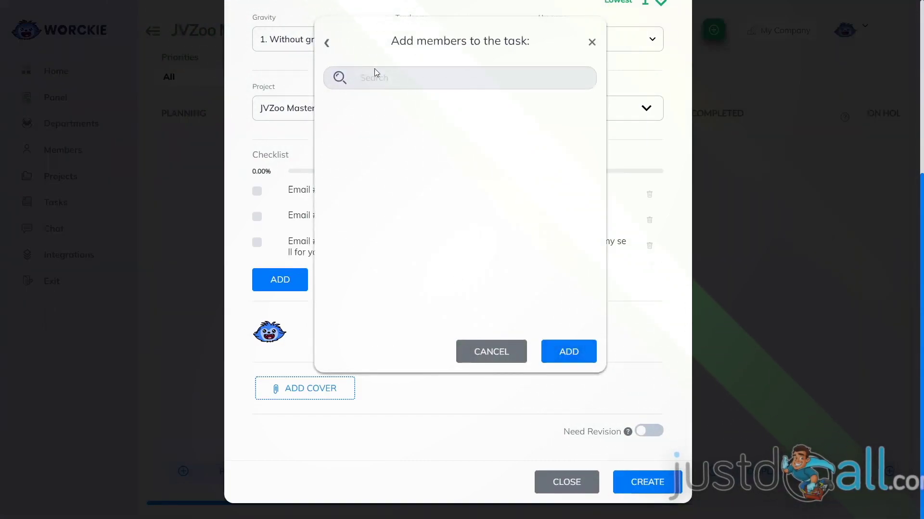
click(495, 353)
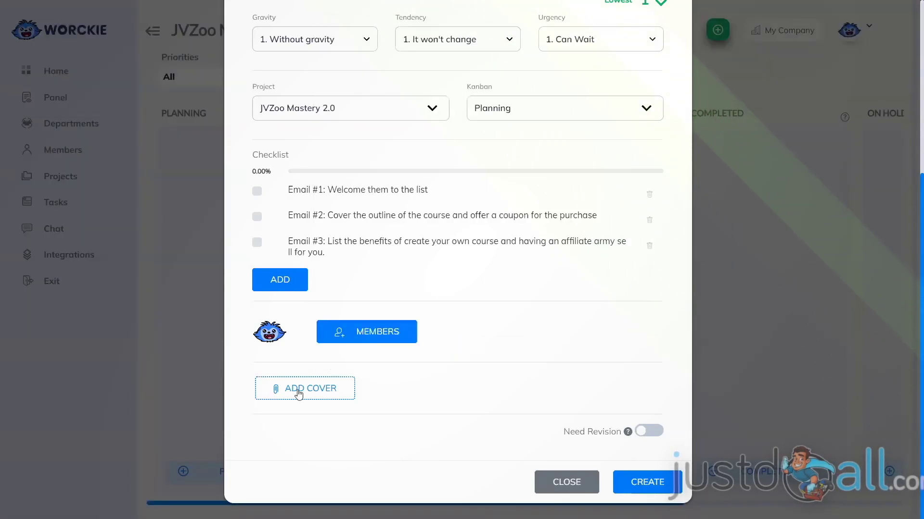
click(298, 391)
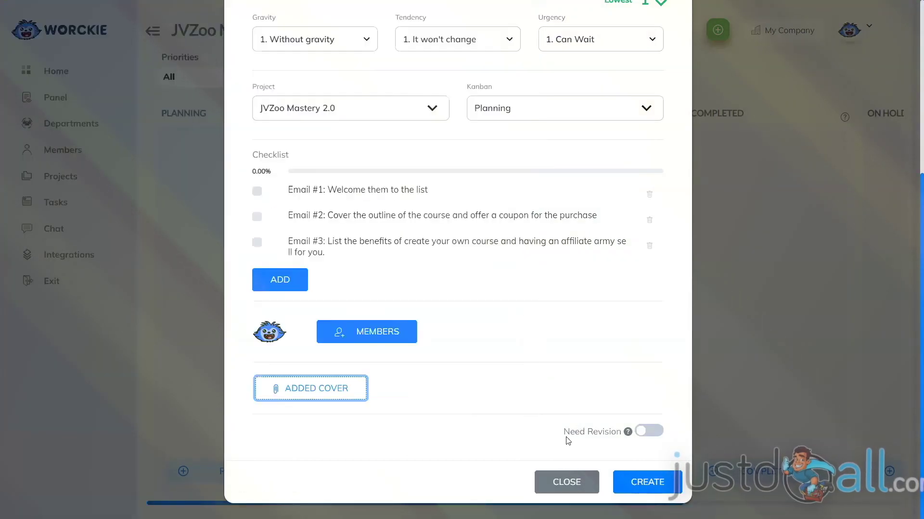
mouse_move(627, 432)
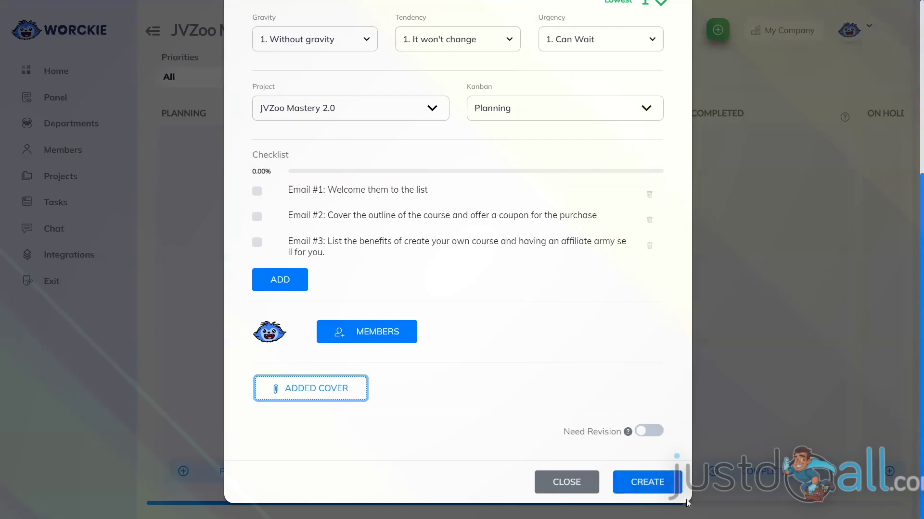
- Create the email sequence task and drag its card from Planning into READY
click(644, 481)
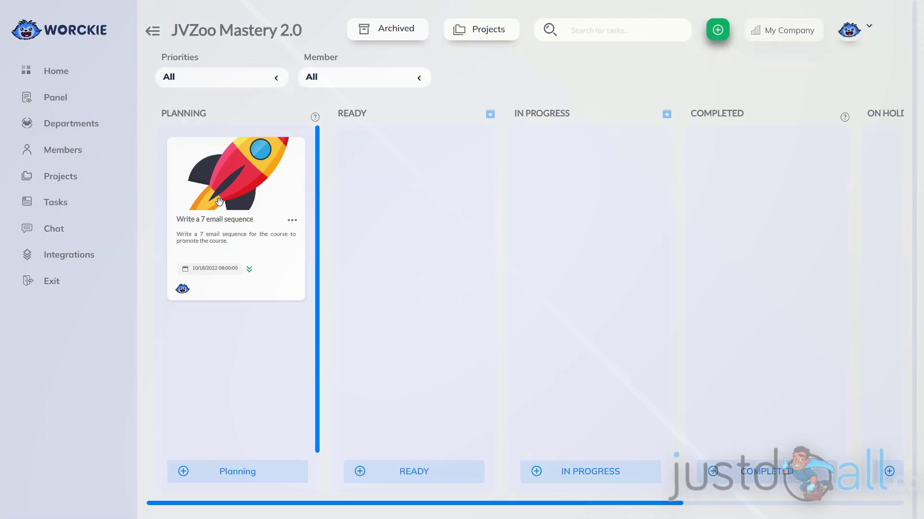
drag(229, 179, 385, 189)
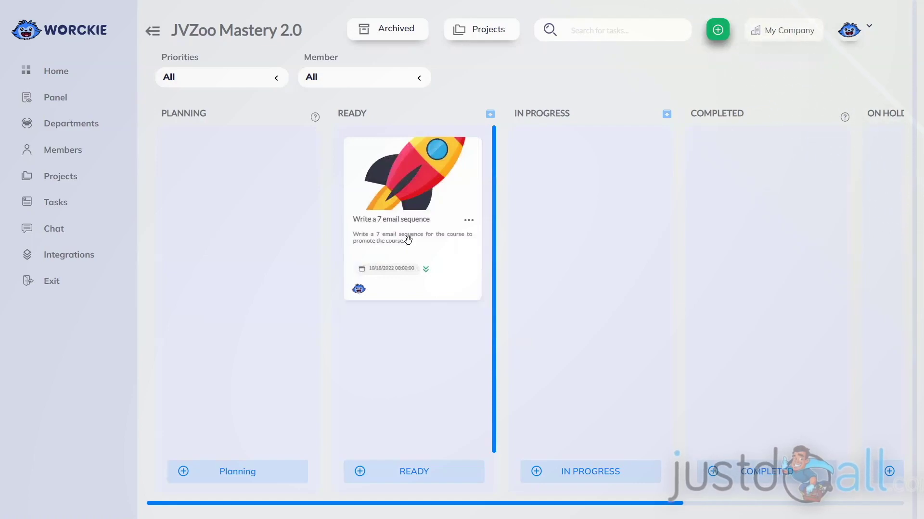
- Move the email-sequence card through In Progress into Completed and confirm finishing it
drag(408, 239, 584, 239)
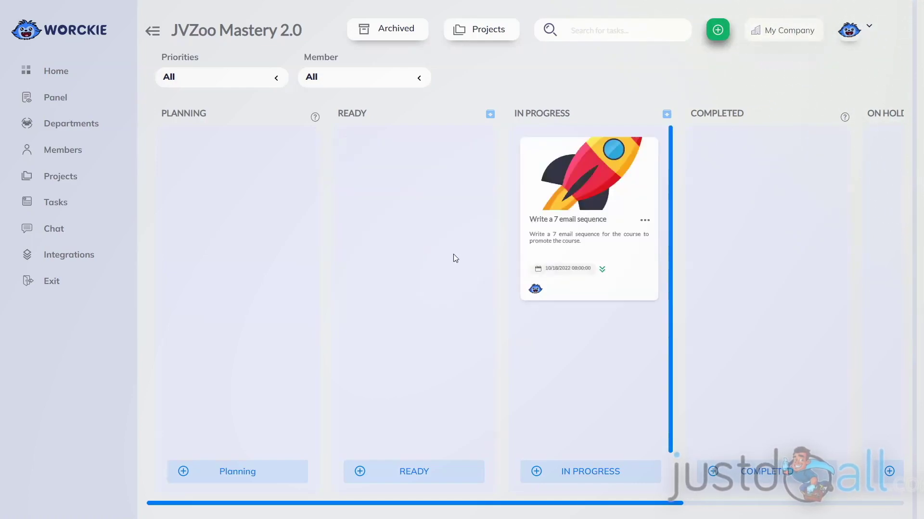
drag(582, 178, 748, 193)
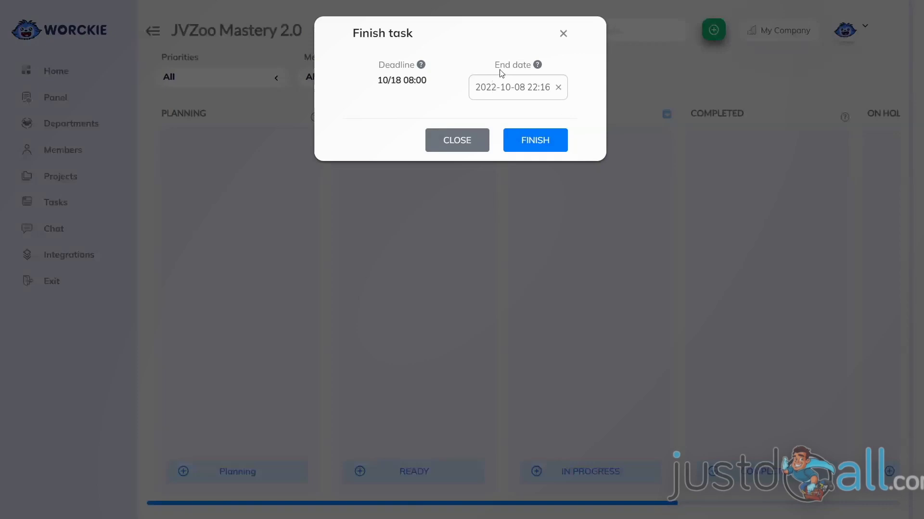
click(531, 144)
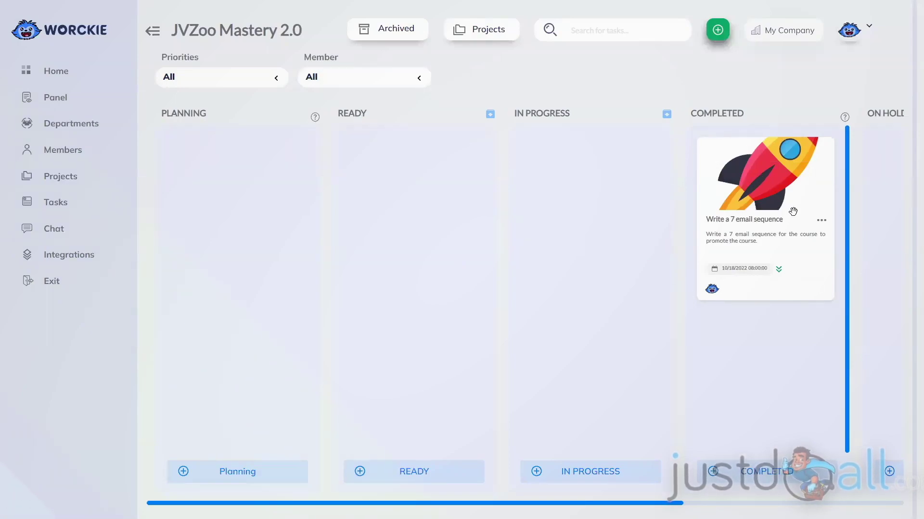
click(820, 223)
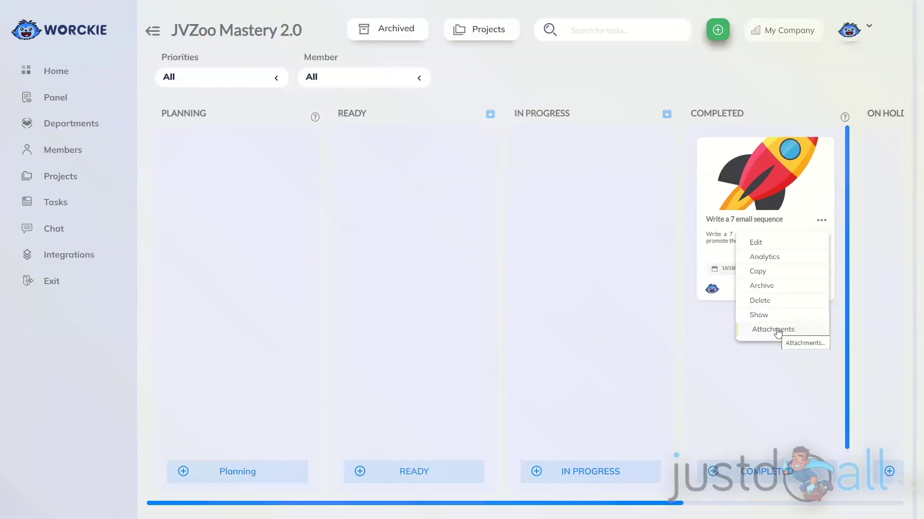
- Close the card's options menu and go to the Tasks page
click(704, 344)
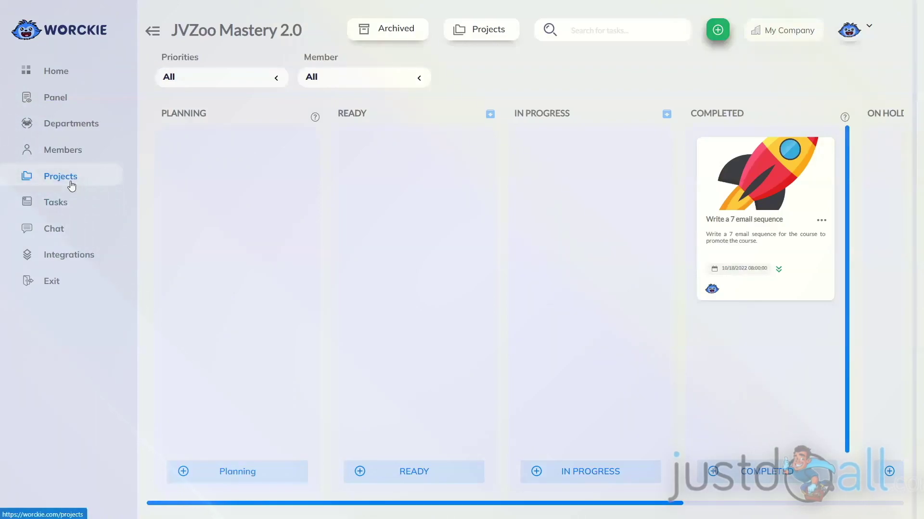
click(63, 208)
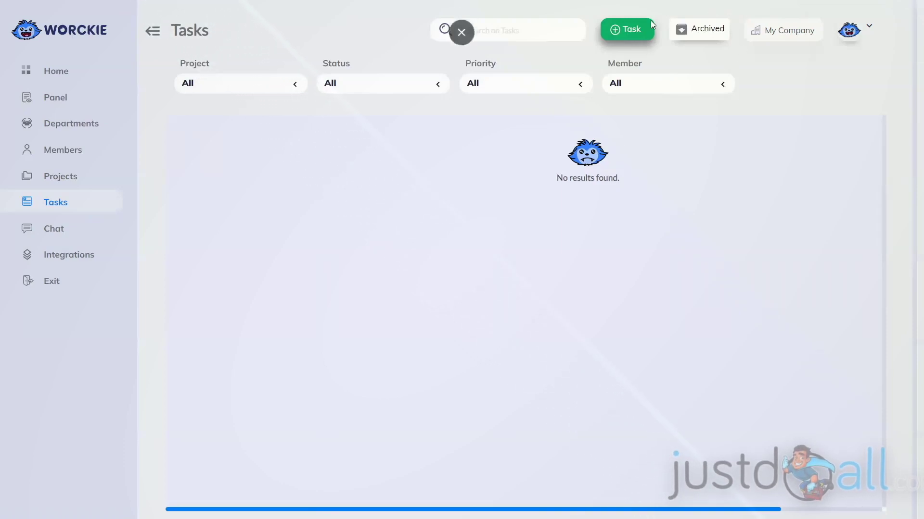
- Check the Archived view, return to Tasks, cancel a new task, and open Create sales page's options
click(700, 33)
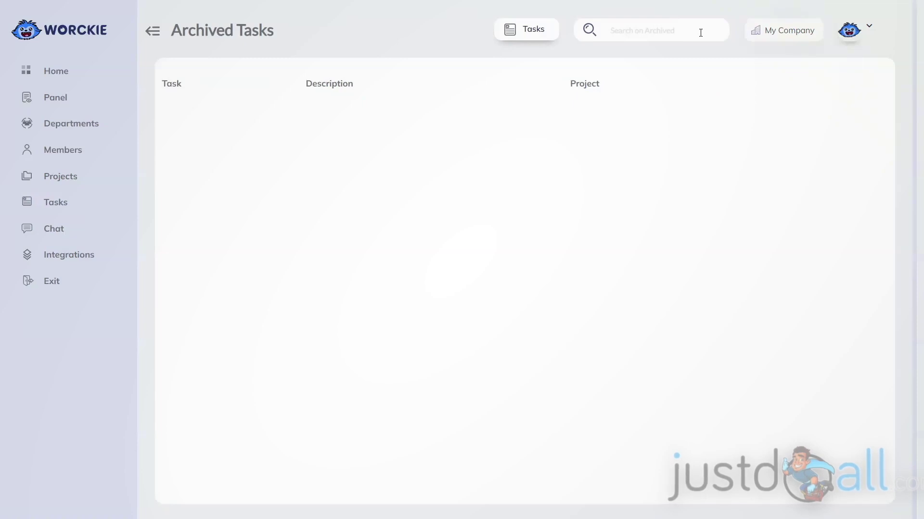
click(518, 33)
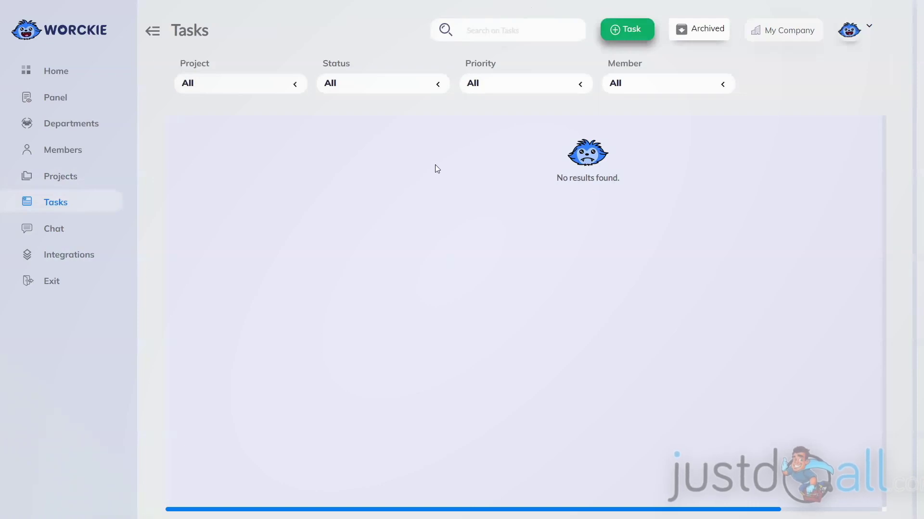
click(624, 29)
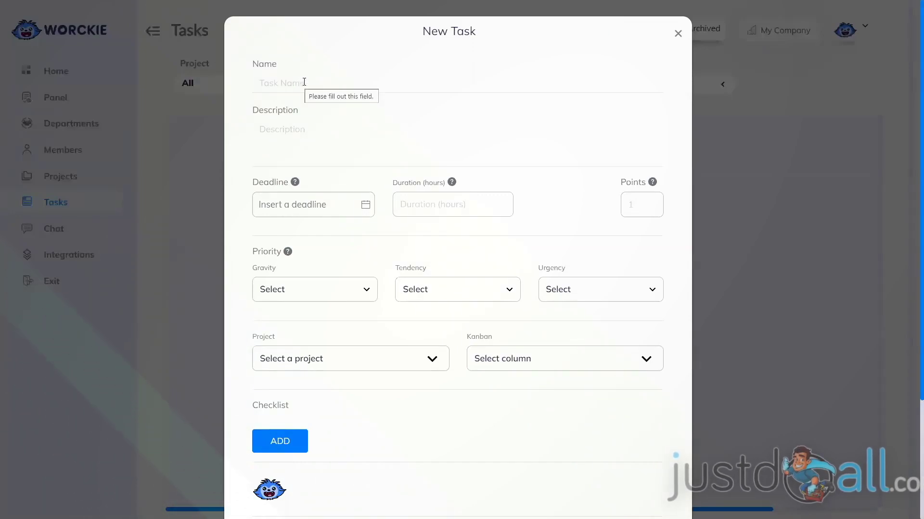
key(Escape)
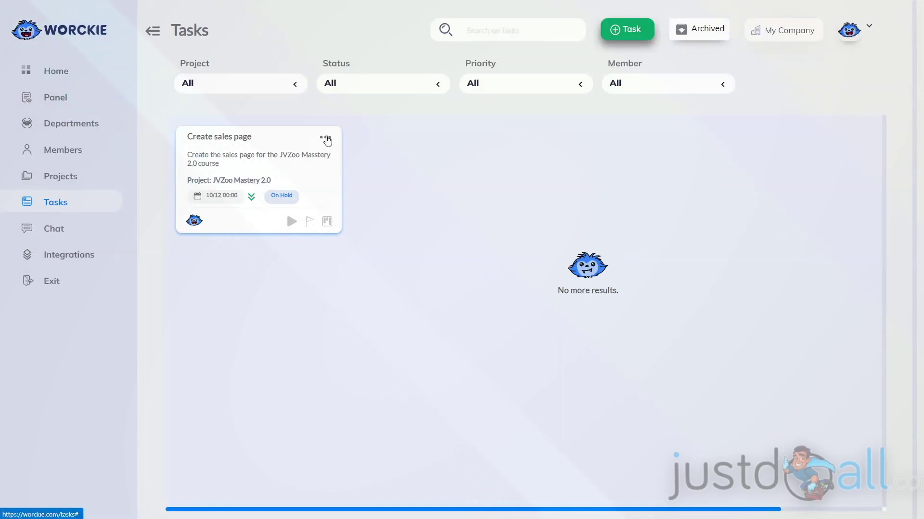
click(325, 140)
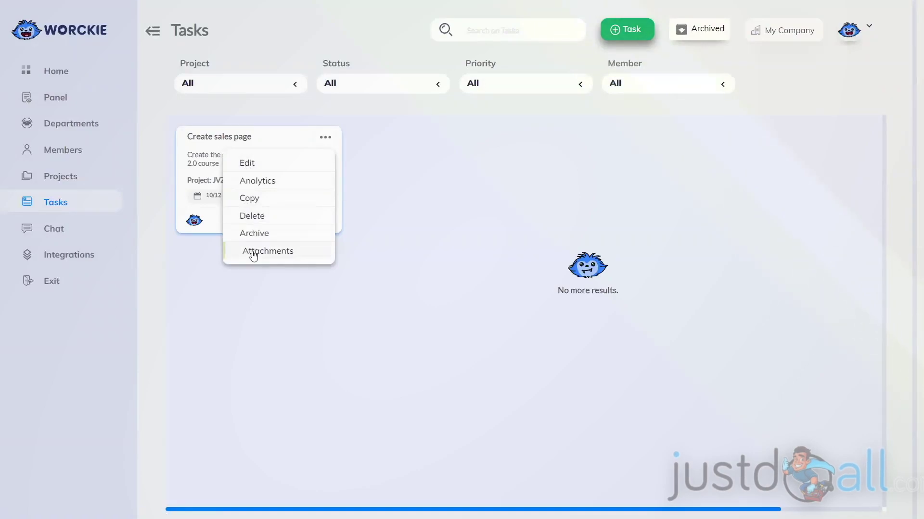
- Start then pause the Create sales page task and view it on the JVZoo Mastery 2.0 Kanban board
click(371, 208)
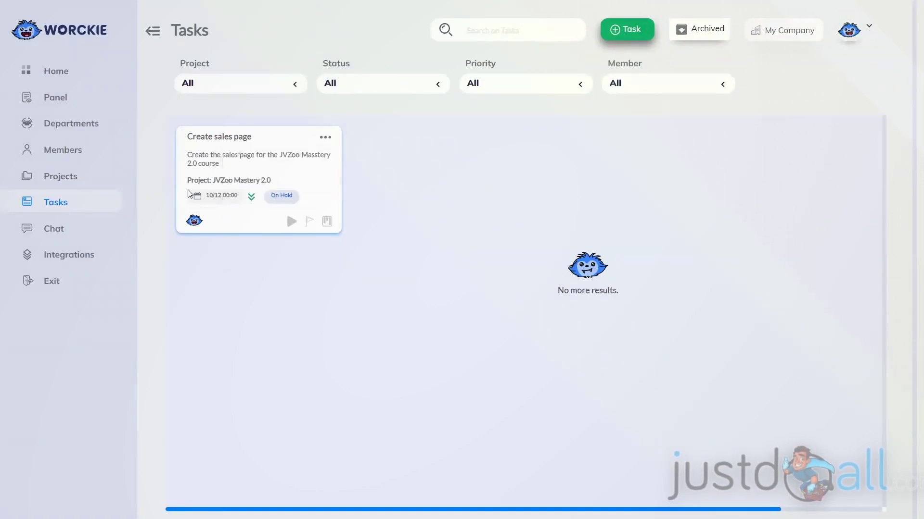
click(292, 223)
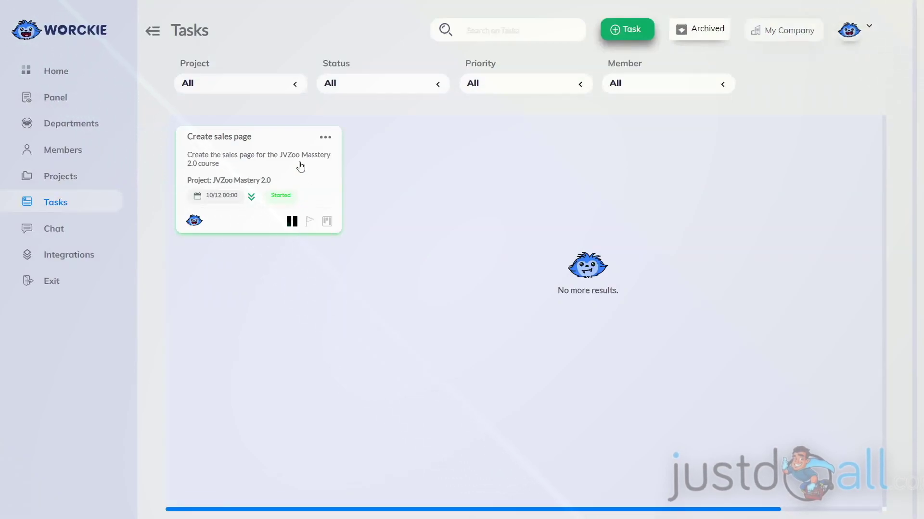
click(290, 223)
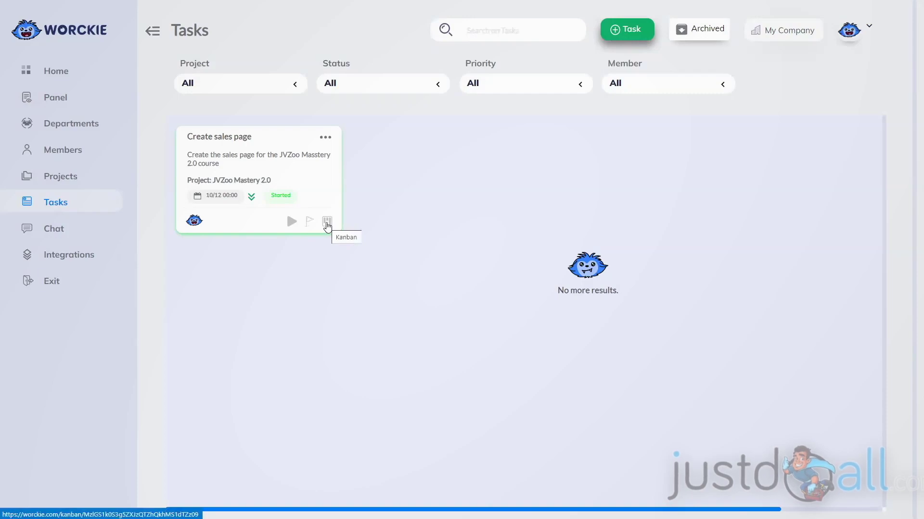
click(327, 222)
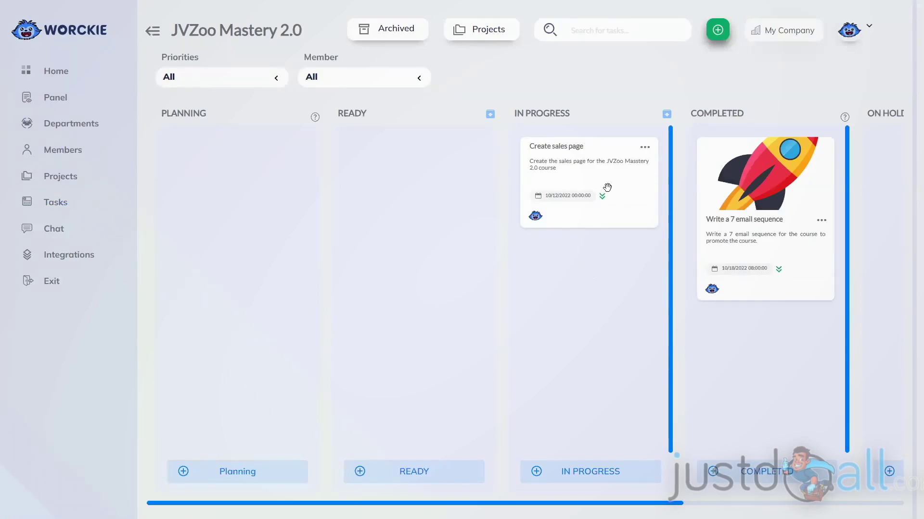
- Drag the Create sales page card from In Progress through Ready into the Planning column
drag(602, 159, 413, 233)
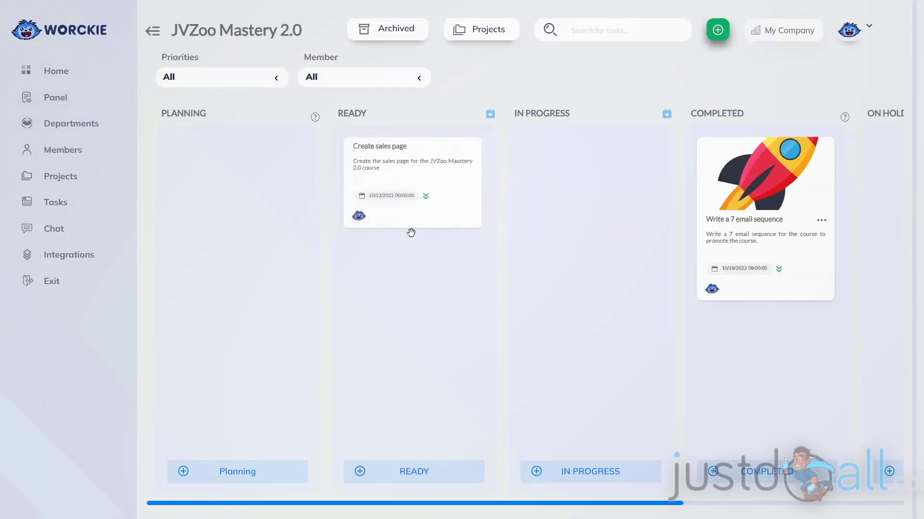
drag(421, 167, 165, 308)
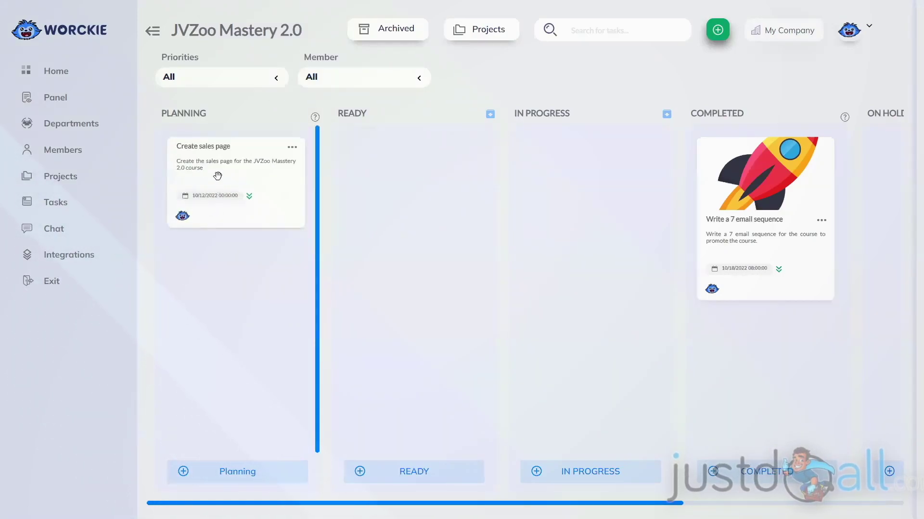
drag(216, 165, 718, 207)
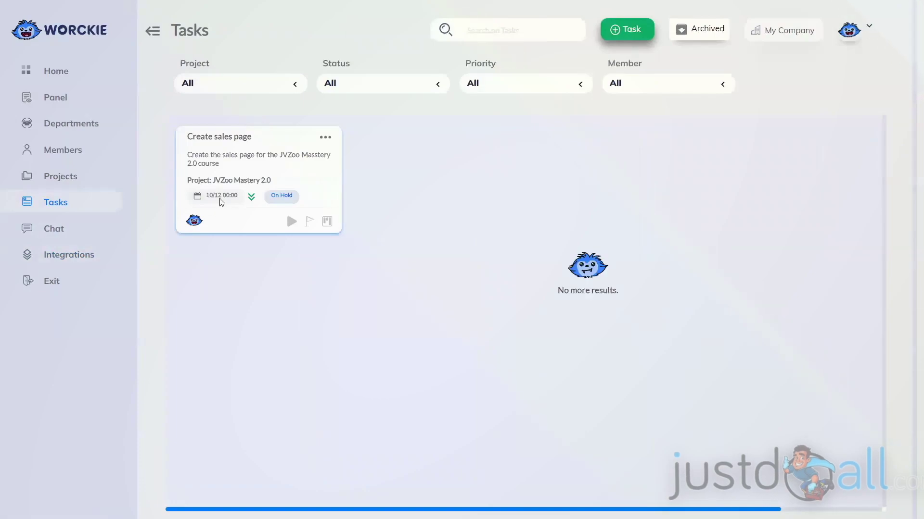
- Archive the Create sales page task and confirm
click(329, 141)
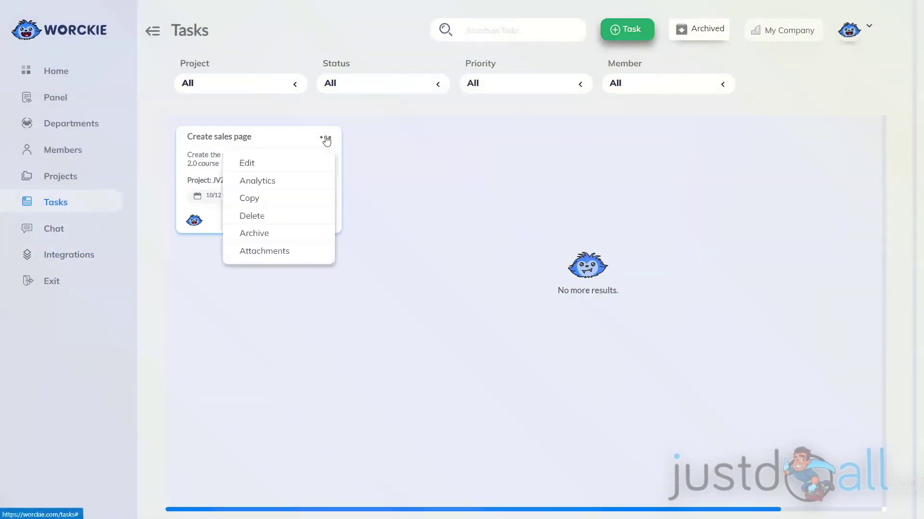
click(254, 232)
click(513, 311)
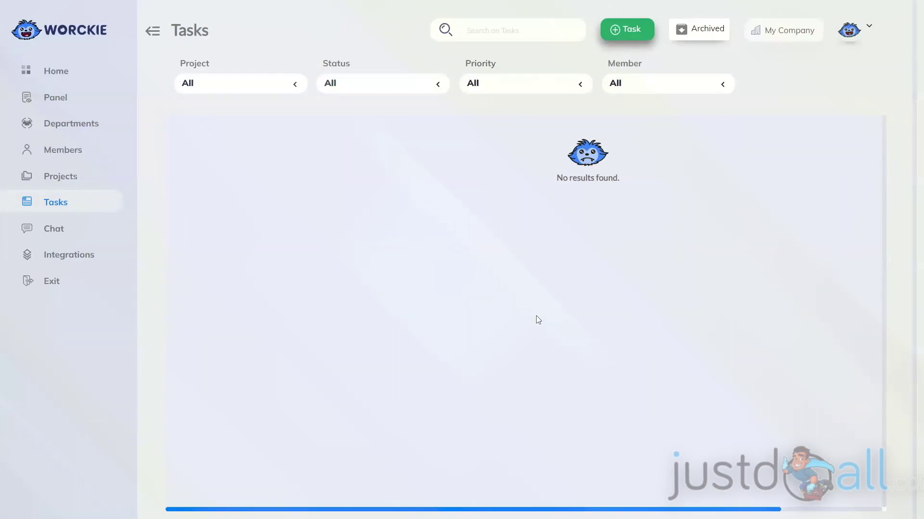
- Unarchive the Create sales page task from the Archived list so it returns to Tasks
click(695, 31)
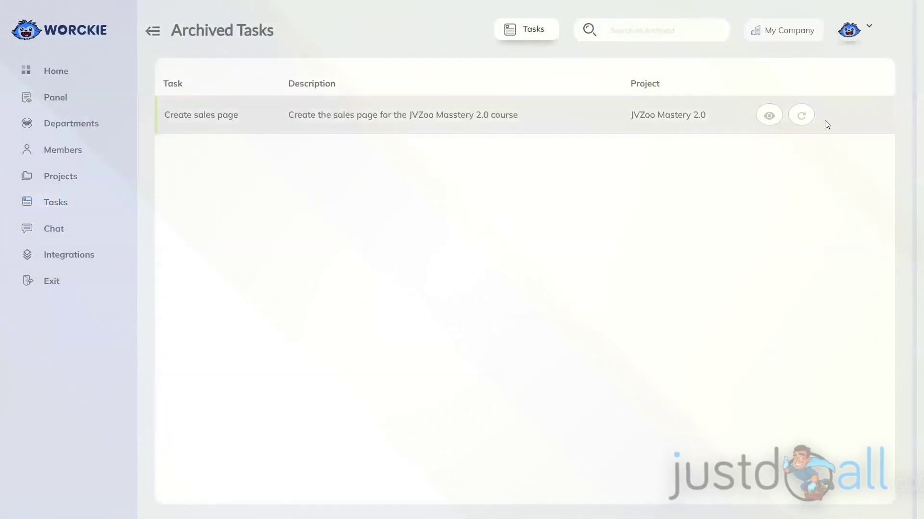
click(769, 115)
key(Escape)
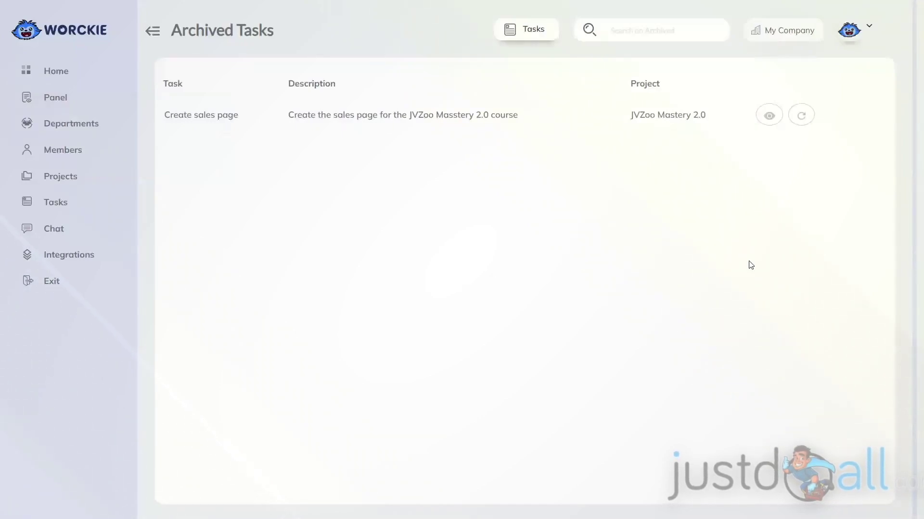
click(801, 115)
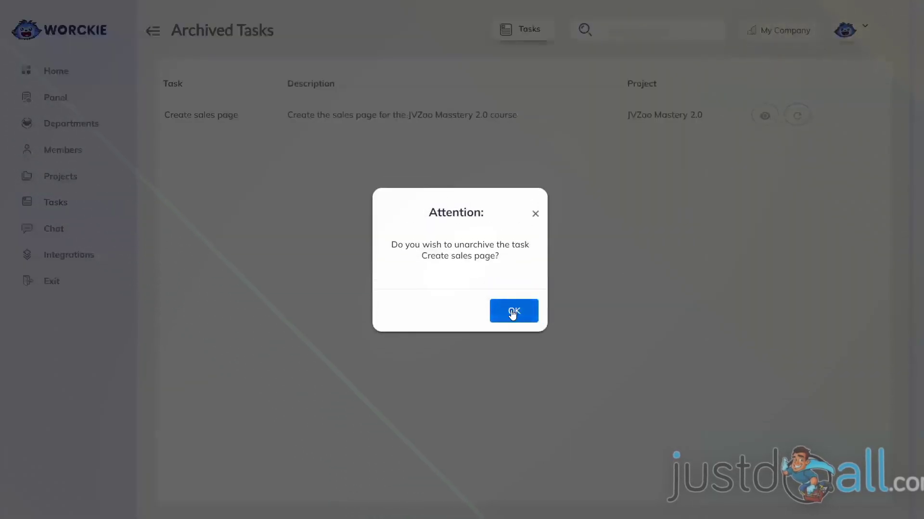
click(512, 314)
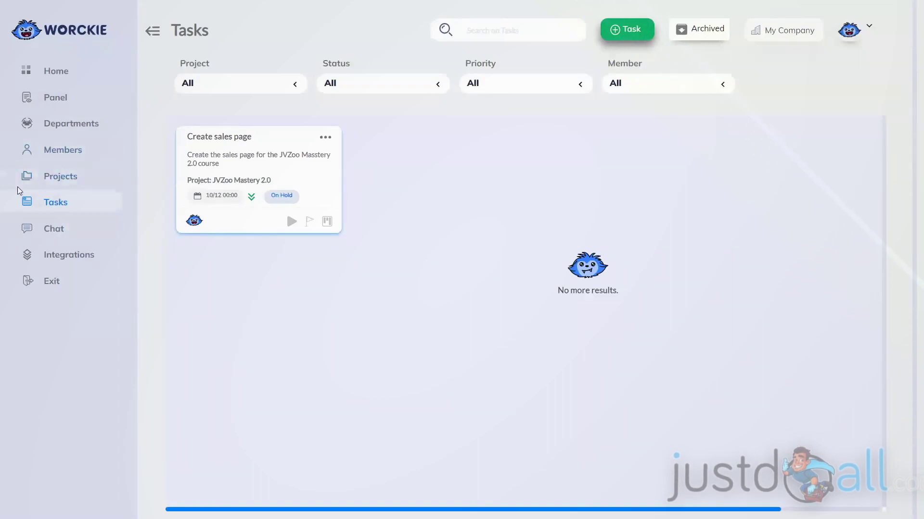
click(323, 138)
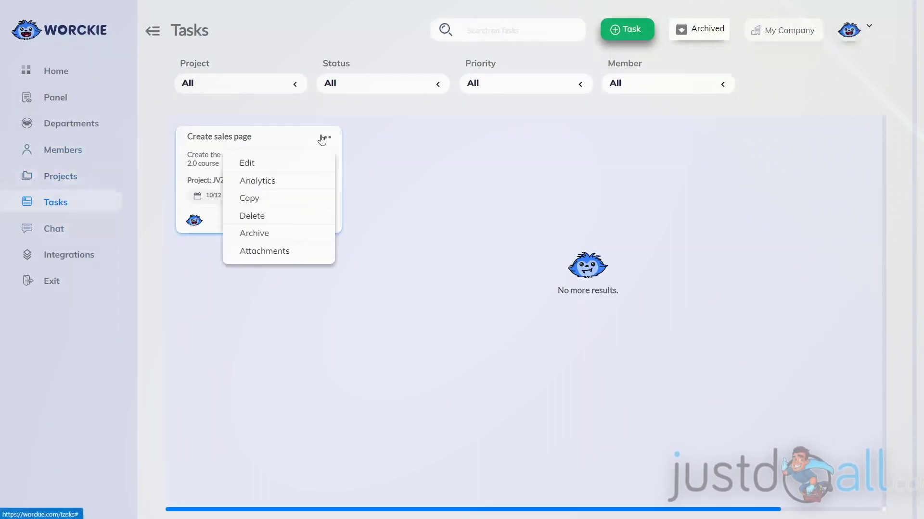
click(267, 180)
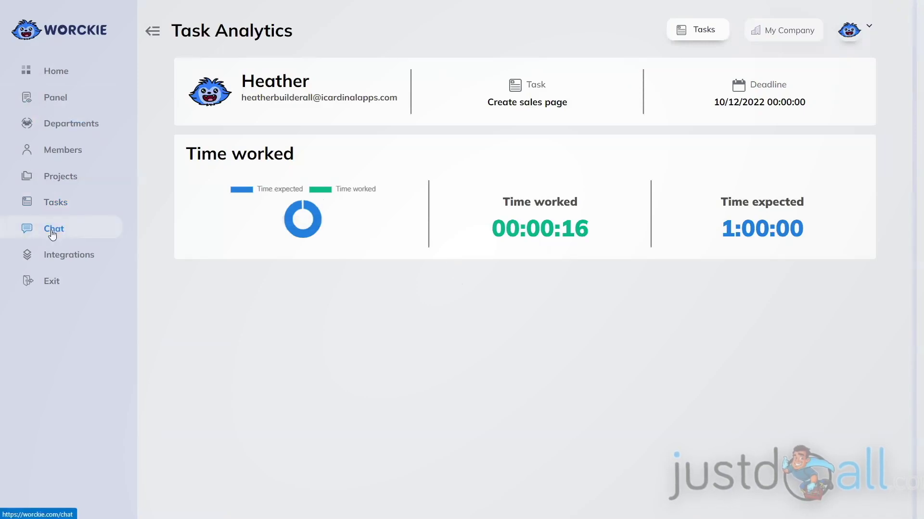
click(64, 179)
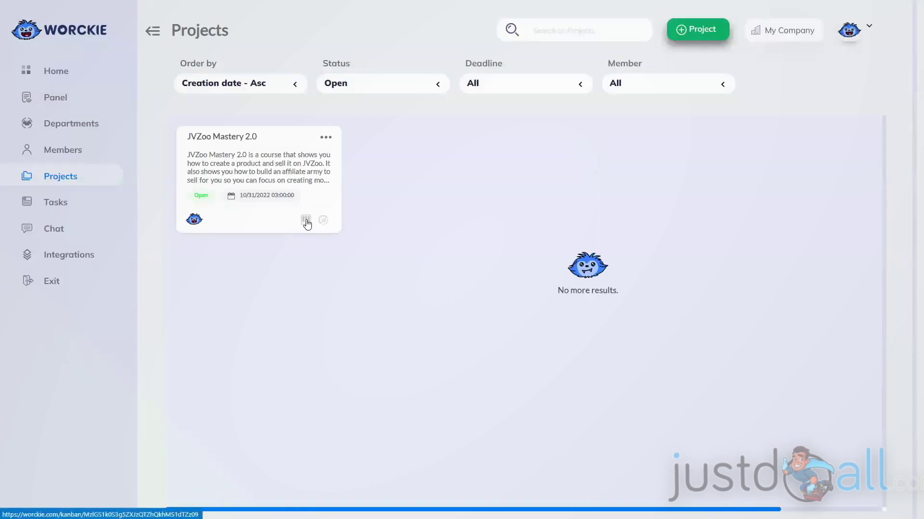
click(306, 221)
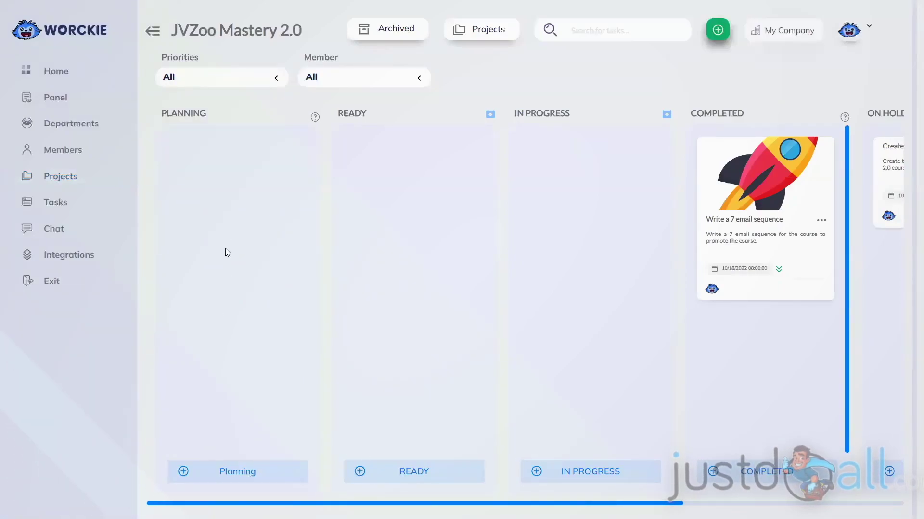
click(55, 205)
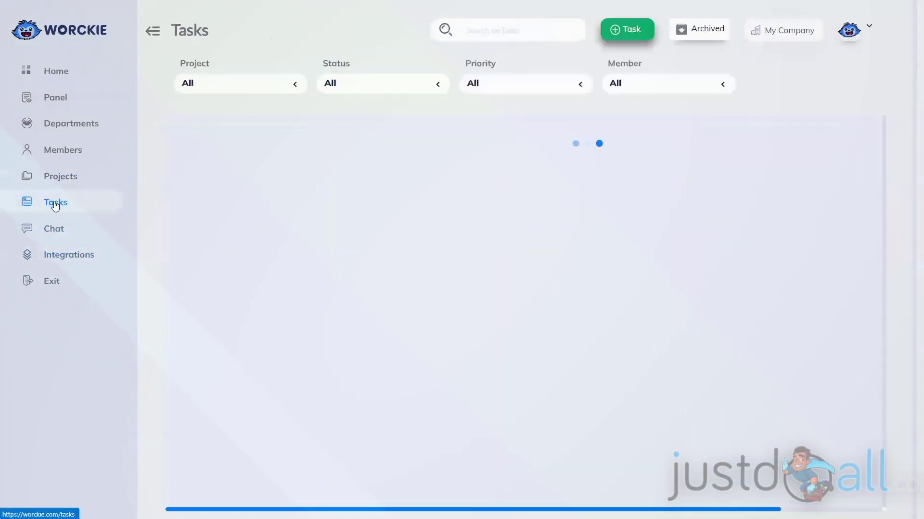